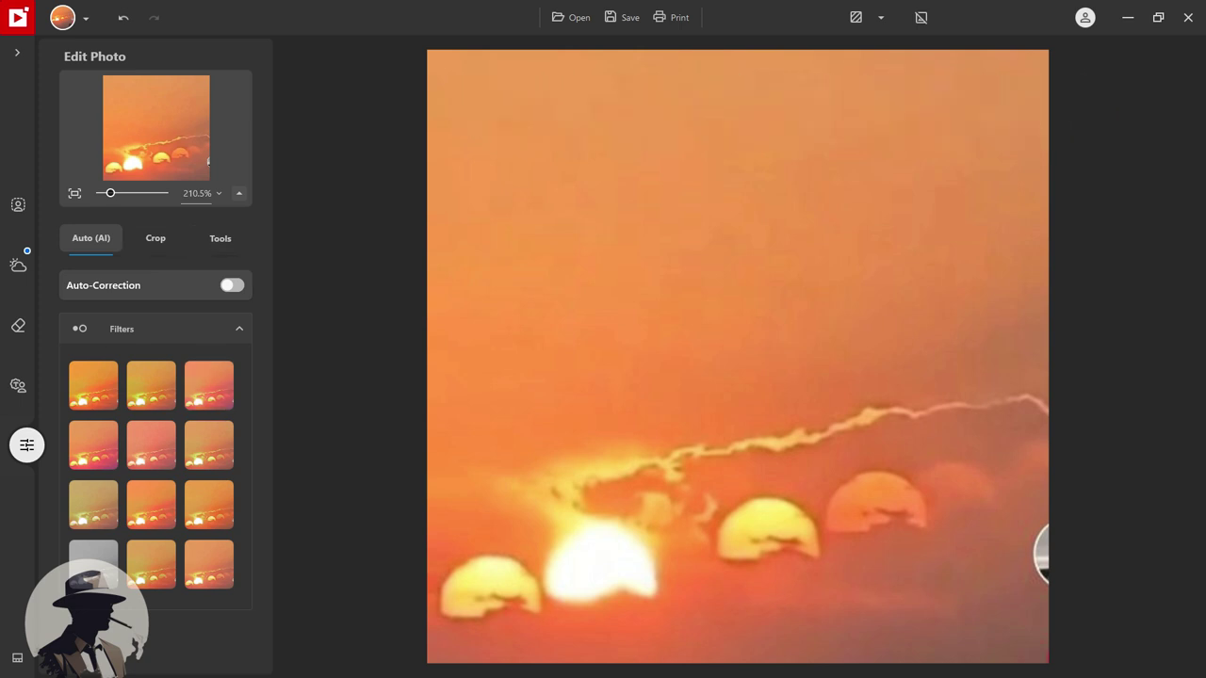
Zoom in from 210.5% to about 514% on the row of sun halves along the photo's bottom.
scroll(738, 356, up, 5)
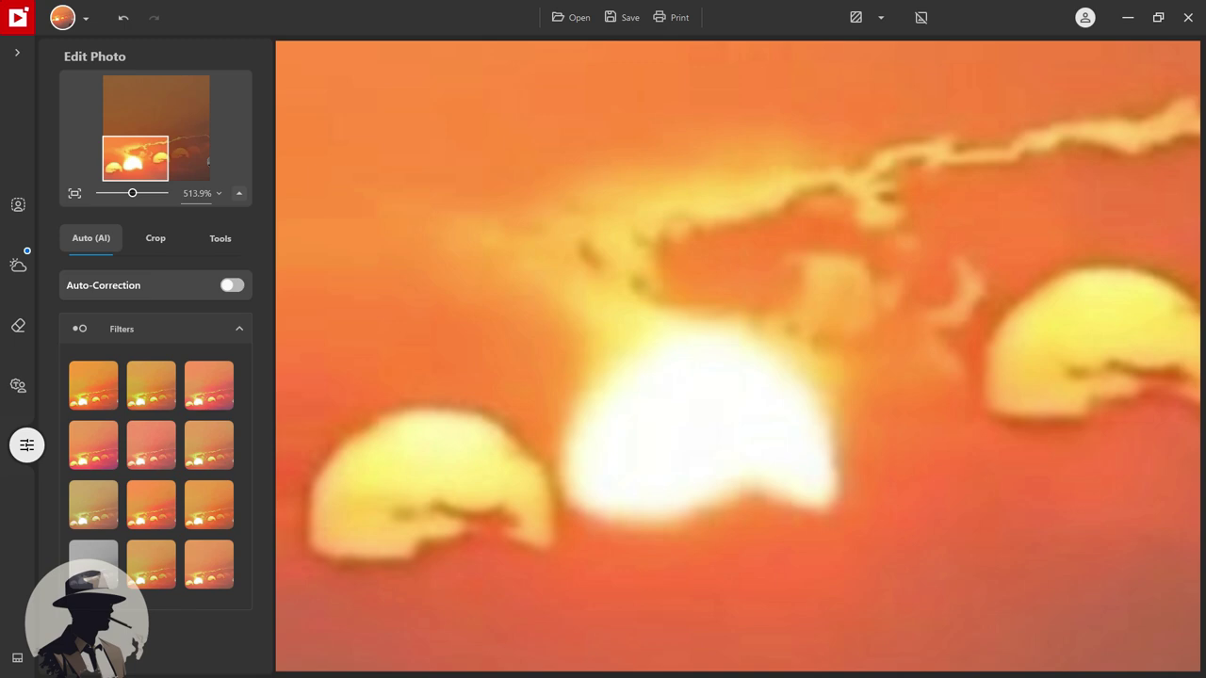
key(super)
Put Bandicam in Screen Rectangle mode over the photo, minimize it, and switch on screen drawing.
click(589, 671)
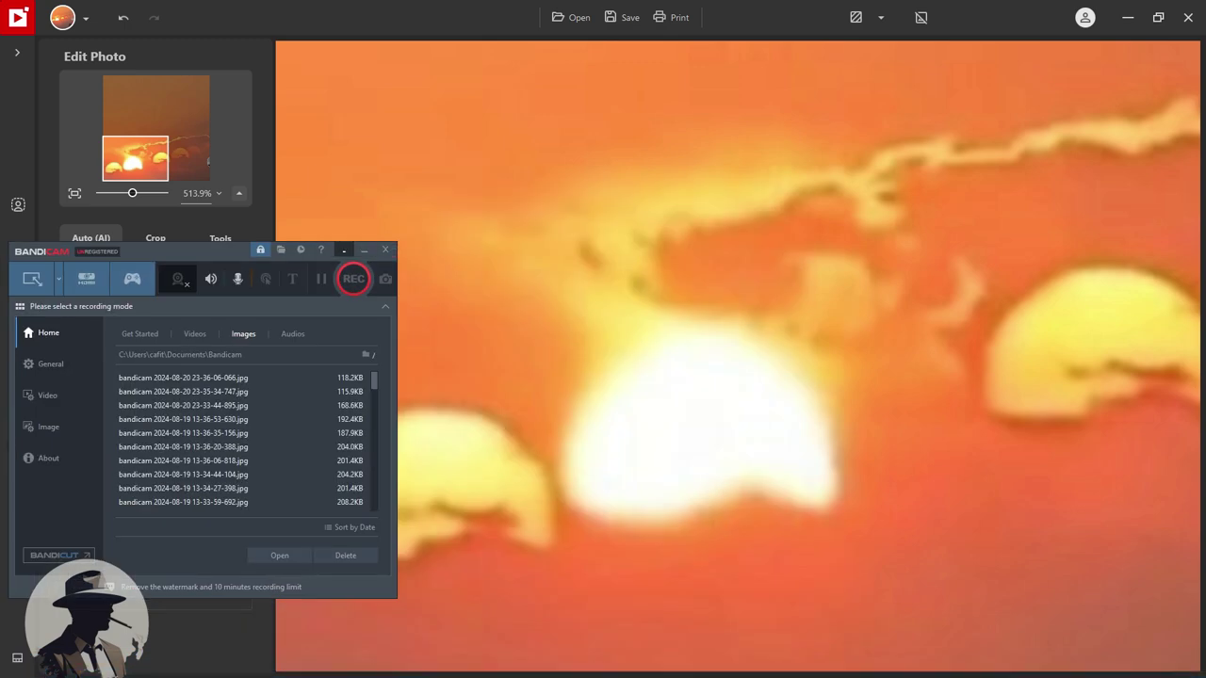
click(32, 278)
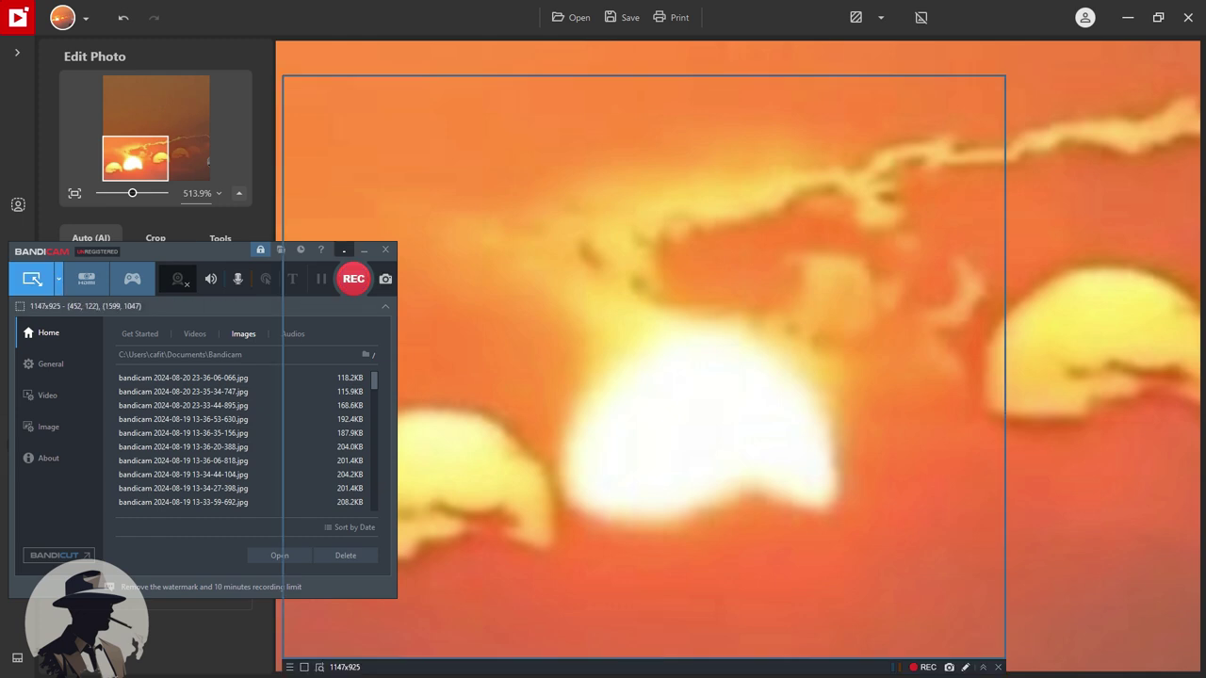
click(344, 251)
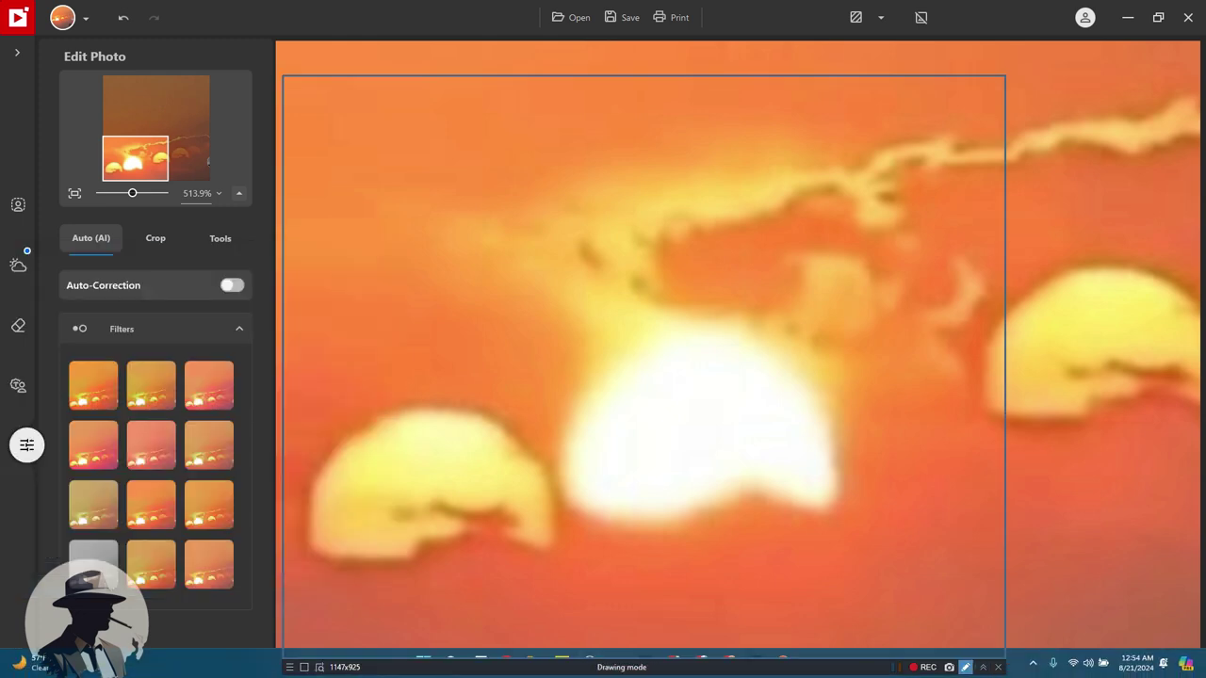
click(965, 667)
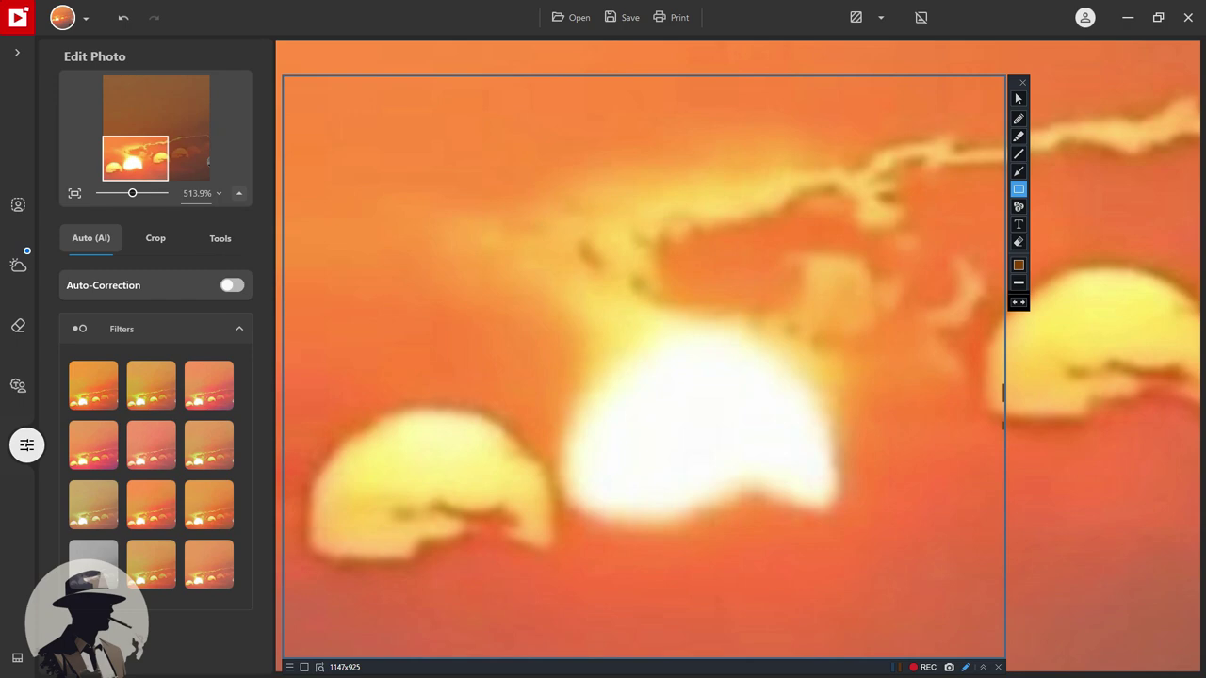
Close the drawing toolbar and enlarge the capture region to 1455x966.
click(1022, 83)
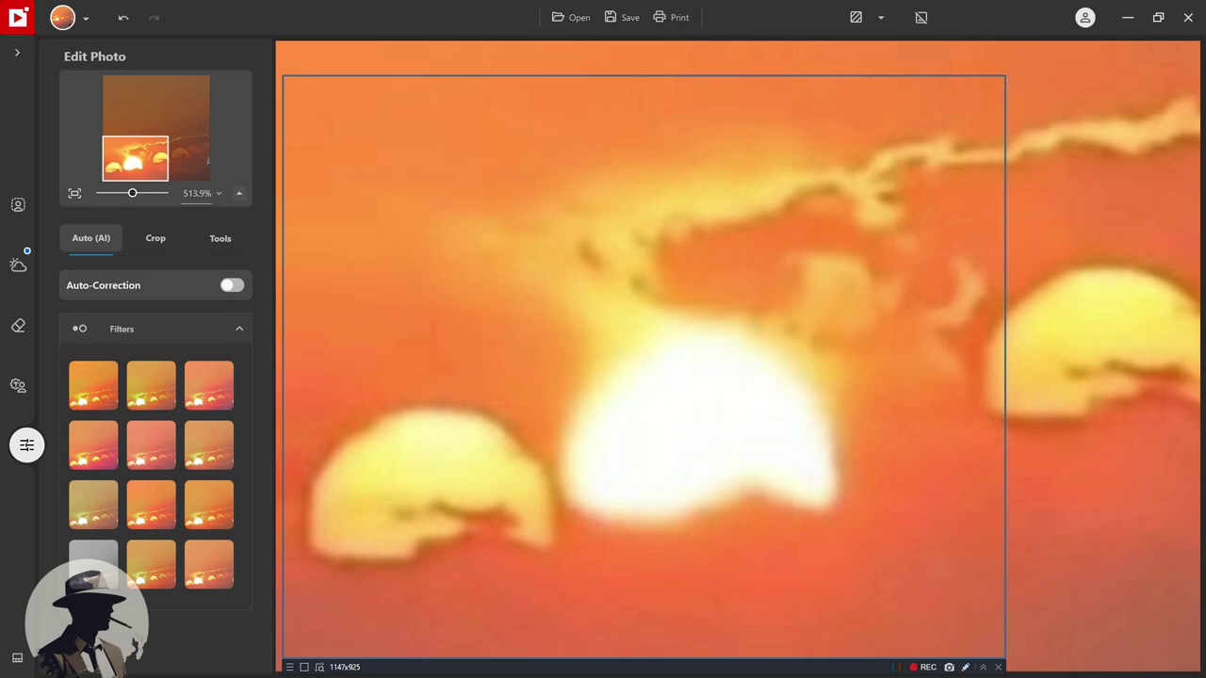
drag(1006, 75, 1199, 49)
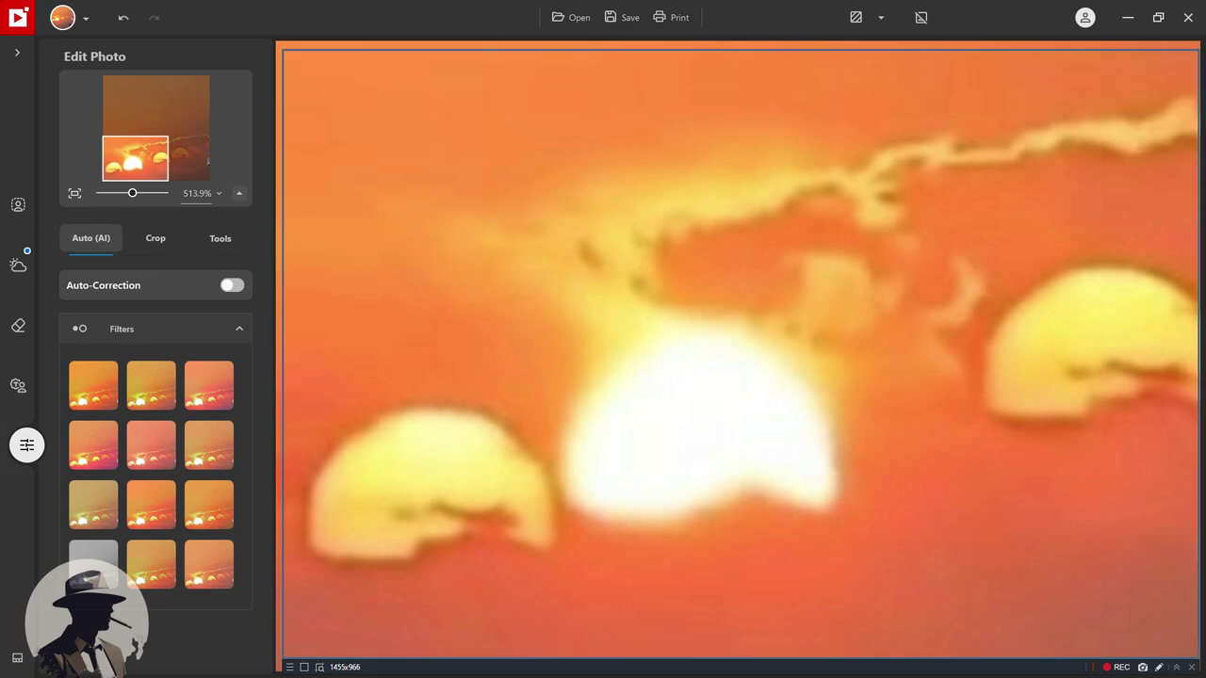
scroll(740, 355, down, 1)
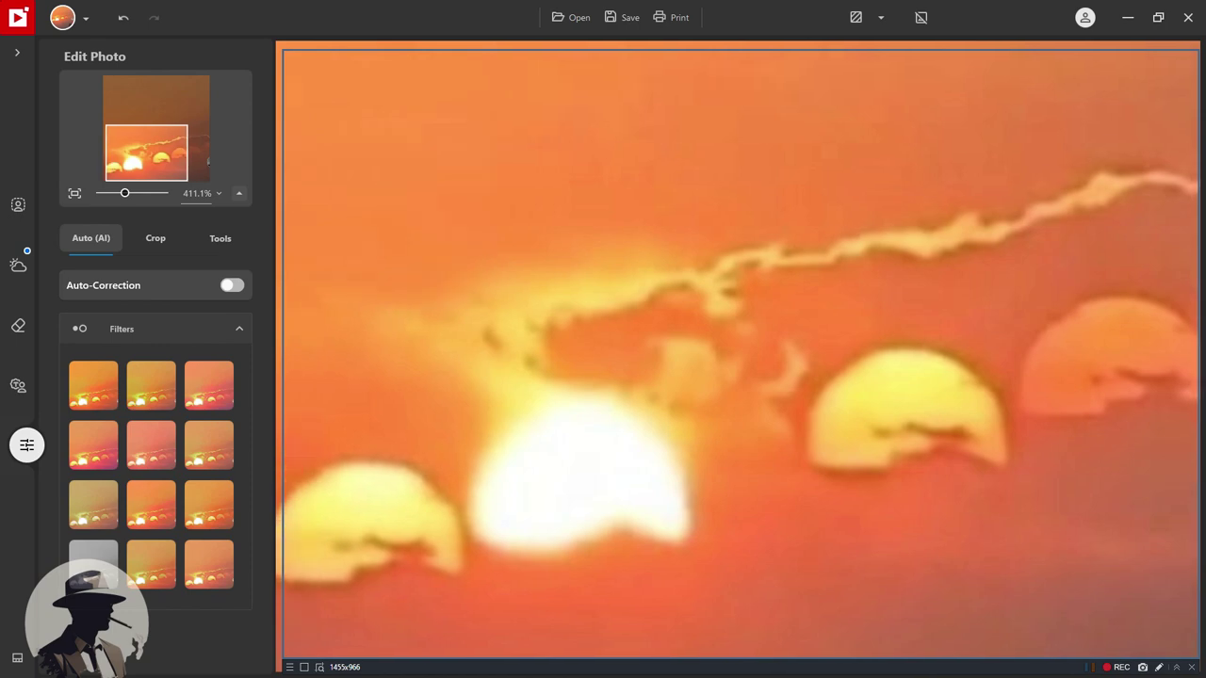
Reopen the drawing tools and select the green freehand pen with a 6 px line width.
click(1159, 667)
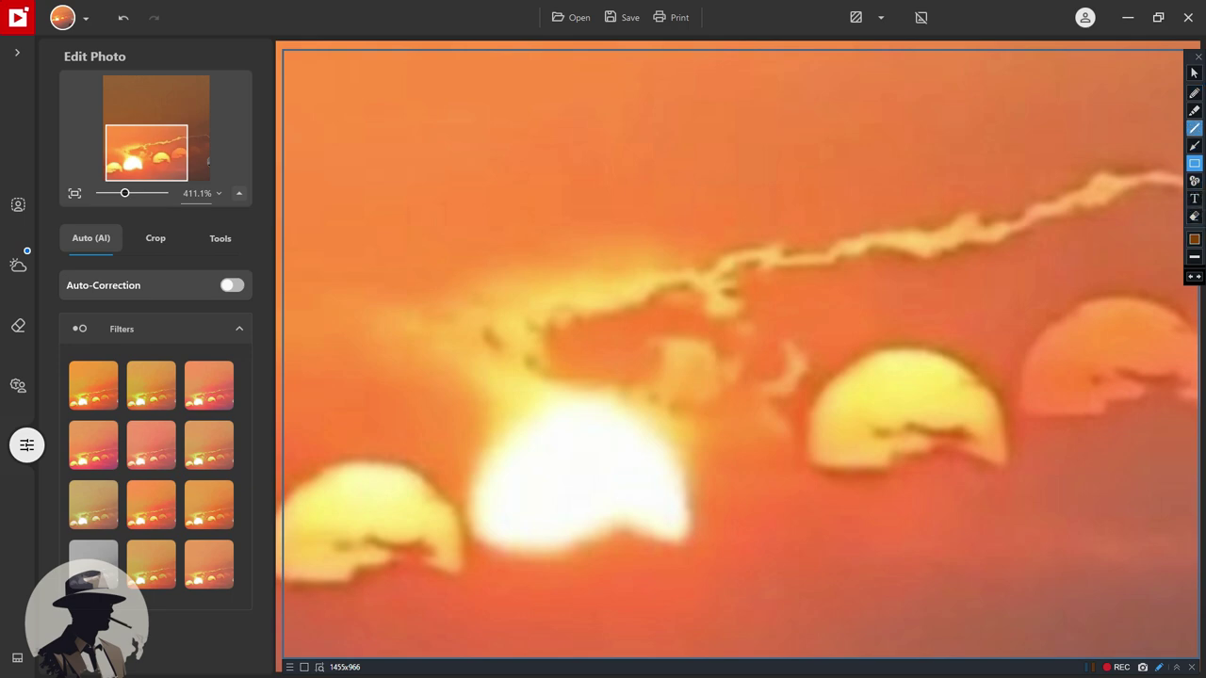
click(1193, 110)
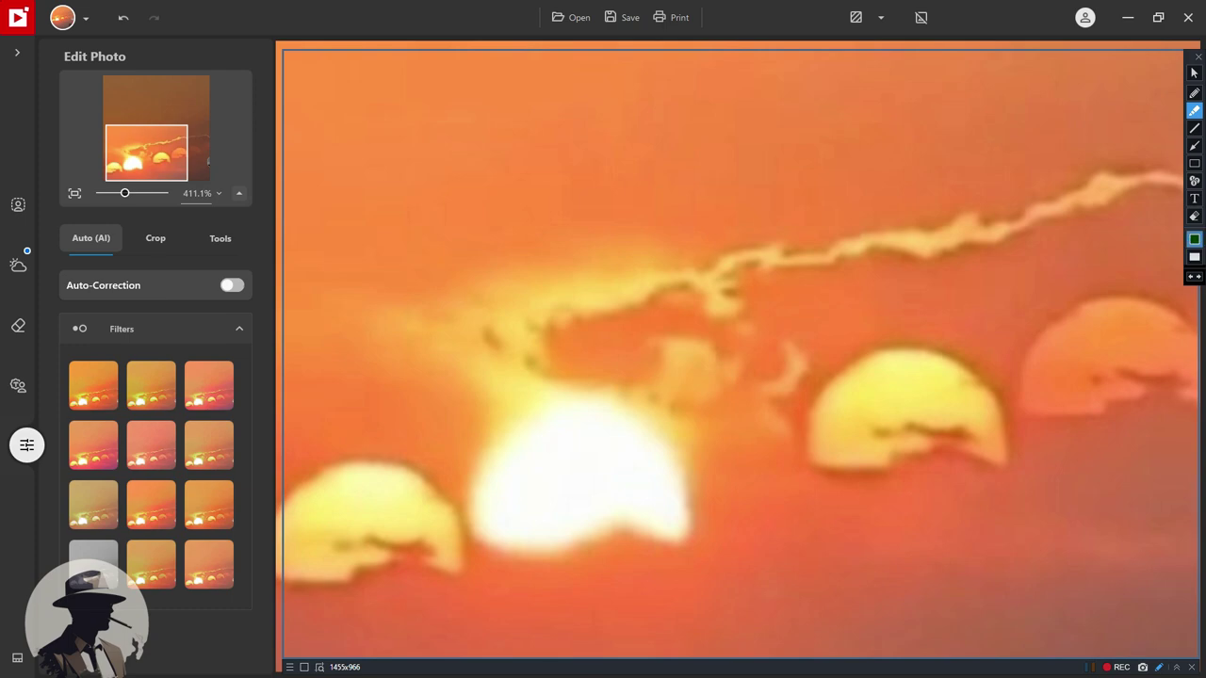
click(1194, 257)
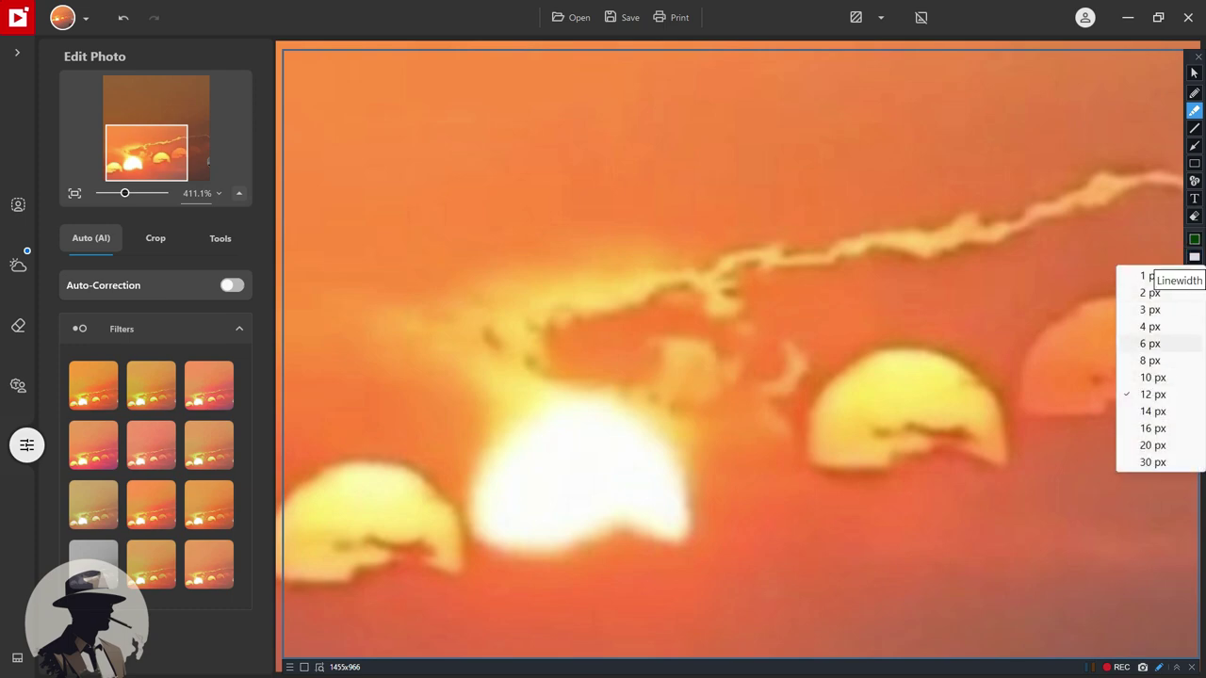
click(1151, 343)
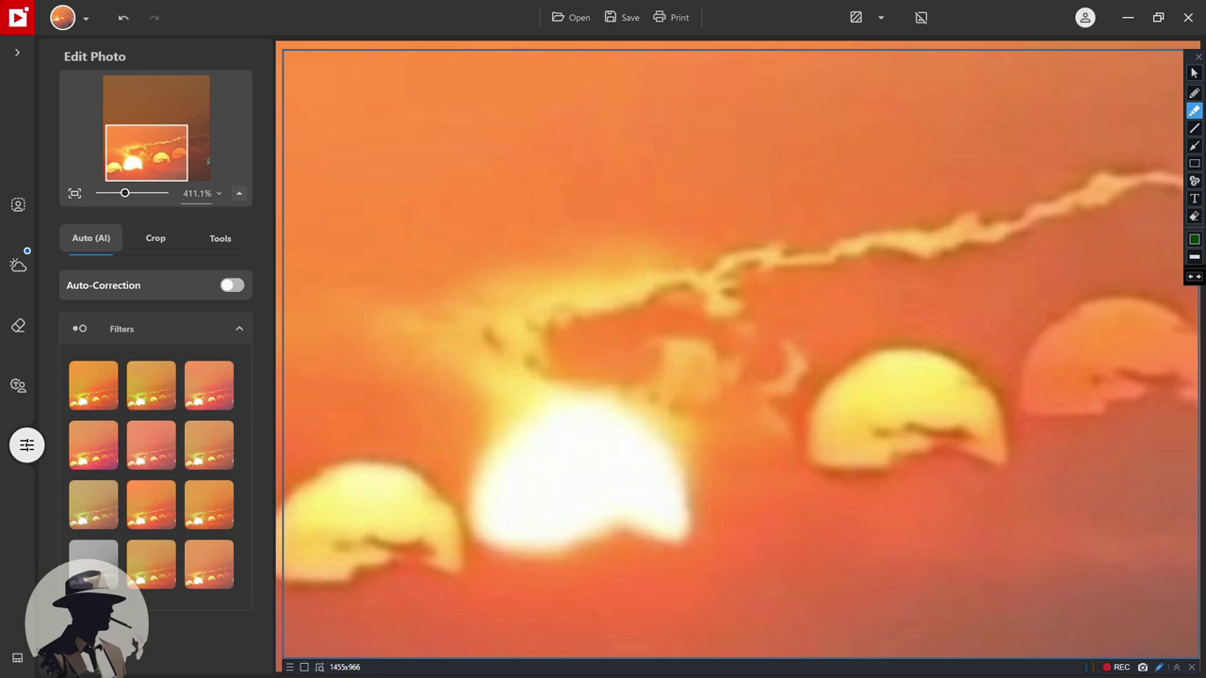
Trace the left sun half's dark streak and edge in green, then draw an X over the bright sun.
drag(335, 529, 436, 540)
mouse_move(285, 582)
mouse_down()
mouse_move(335, 590)
mouse_move(355, 570)
mouse_move(386, 566)
mouse_up()
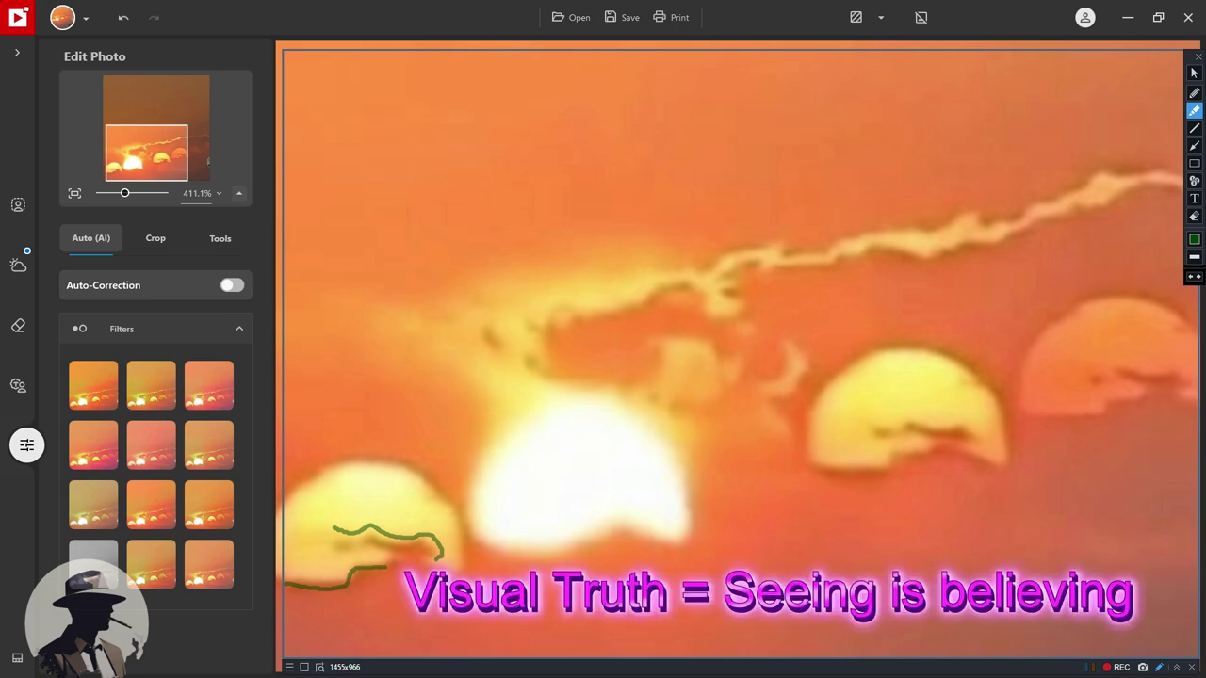
drag(461, 569, 439, 569)
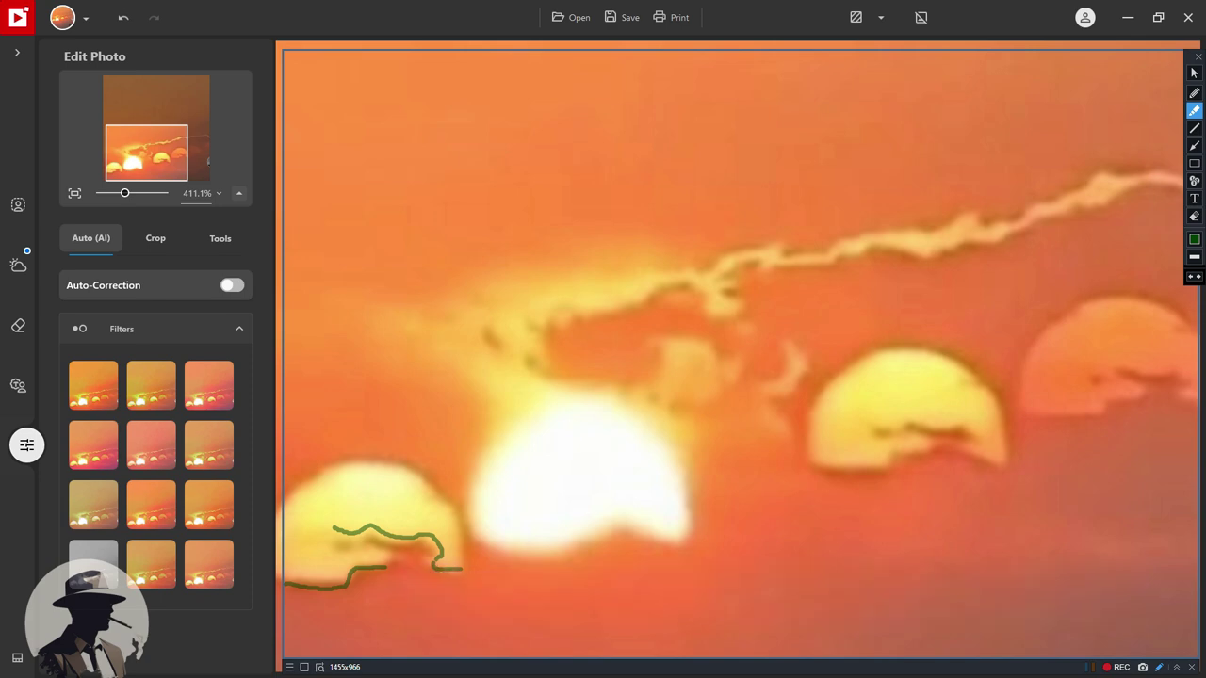
drag(562, 433, 619, 492)
drag(622, 448, 585, 493)
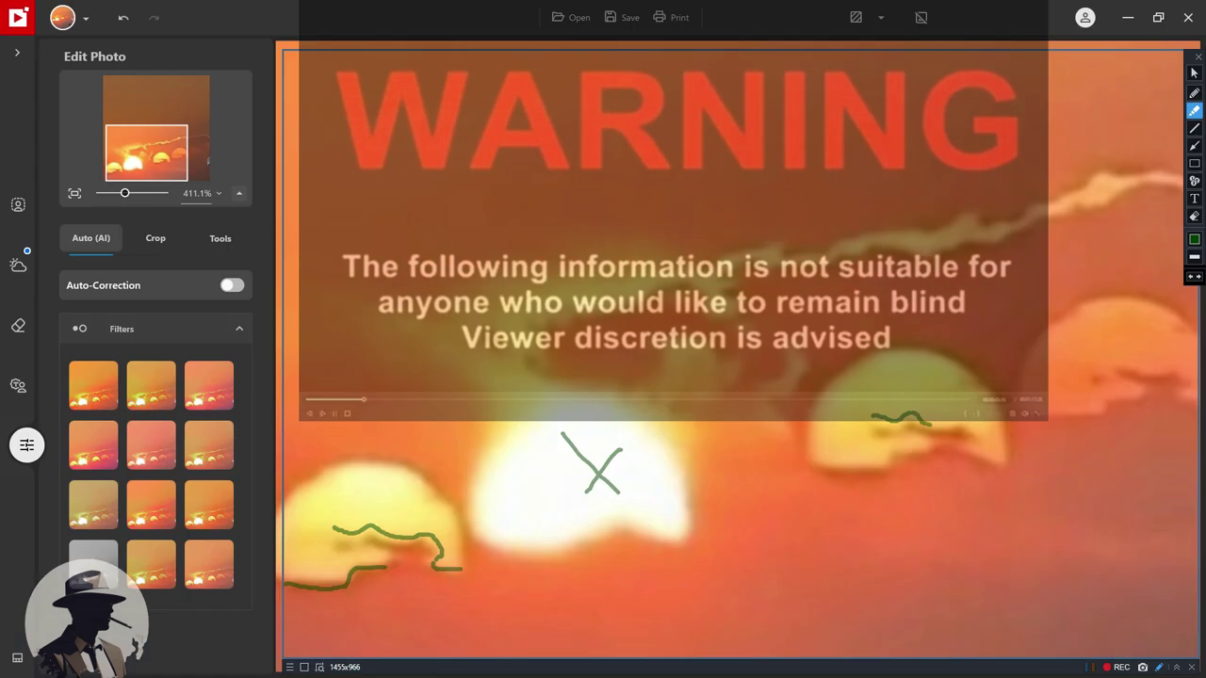
Draw a green line along the dark streak on the yellow sun half right of centre.
mouse_move(931, 424)
mouse_down()
mouse_move(972, 420)
mouse_move(980, 437)
mouse_move(965, 442)
mouse_move(993, 460)
mouse_up()
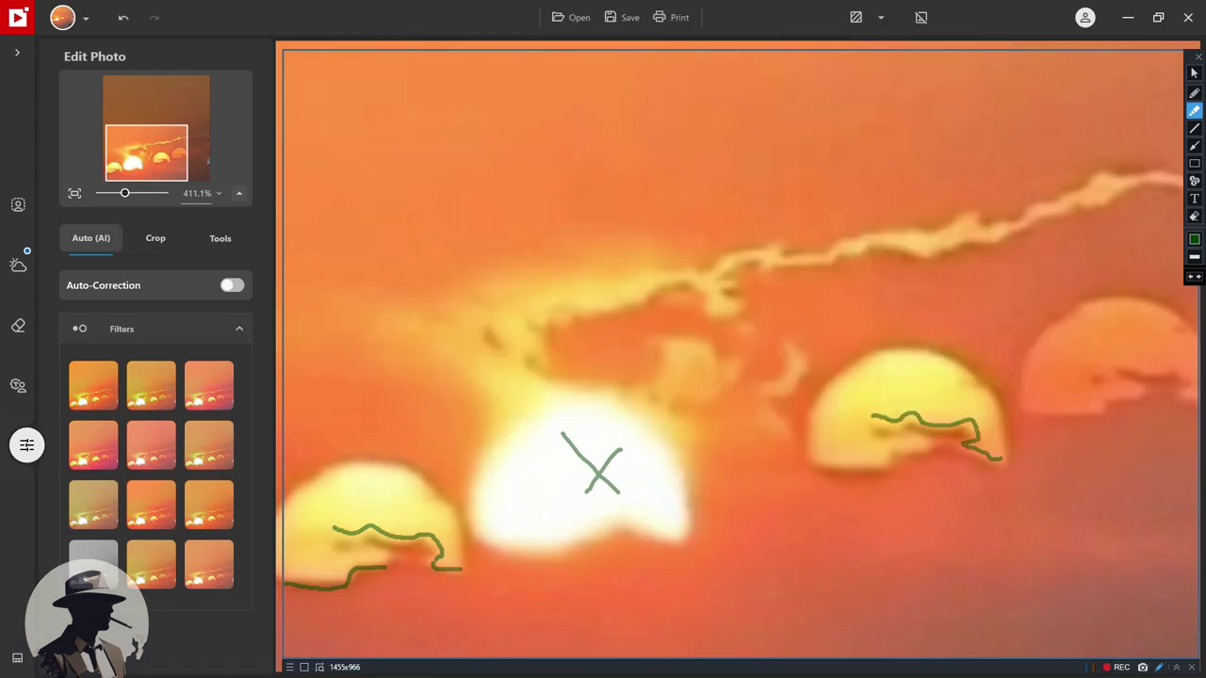
Add green strokes on the right sun half and far-right reddish sun, then clear all drawings with Escape.
mouse_move(873, 415)
mouse_down()
mouse_move(860, 426)
mouse_move(873, 445)
mouse_move(912, 439)
mouse_move(862, 461)
mouse_move(799, 462)
mouse_up()
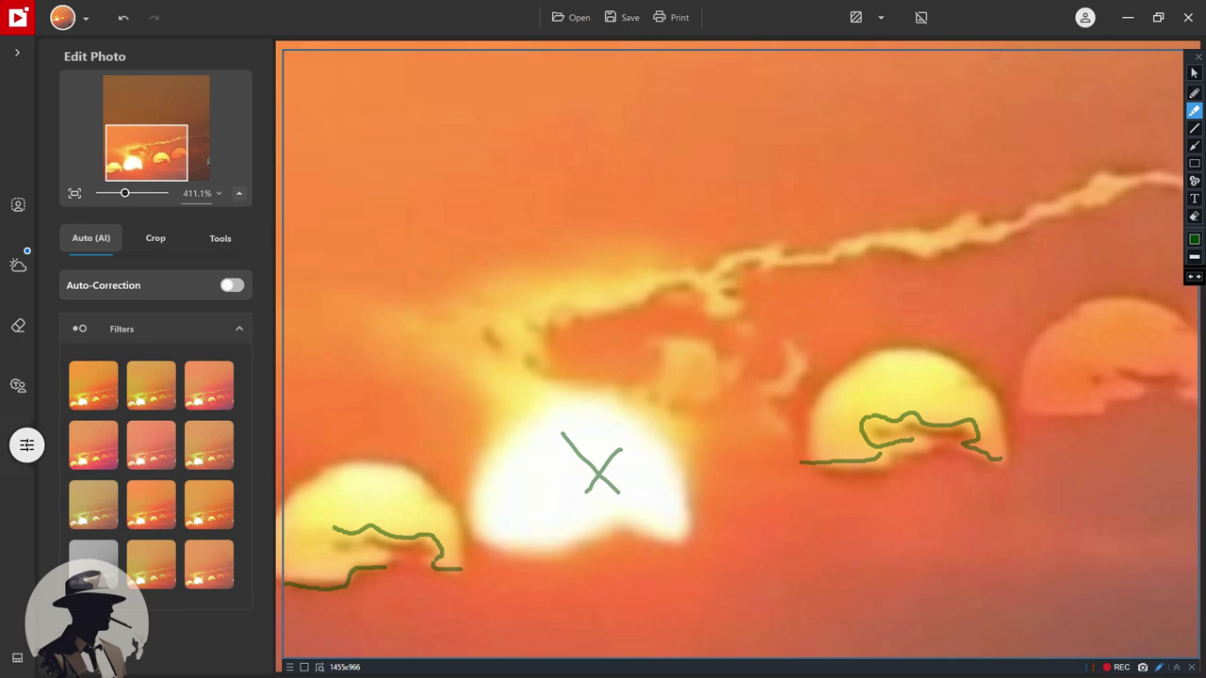
mouse_move(910, 434)
mouse_down()
mouse_move(926, 443)
mouse_move(826, 472)
mouse_up()
mouse_move(1092, 369)
mouse_down()
mouse_move(1114, 357)
mouse_move(1166, 363)
mouse_move(1197, 401)
mouse_up()
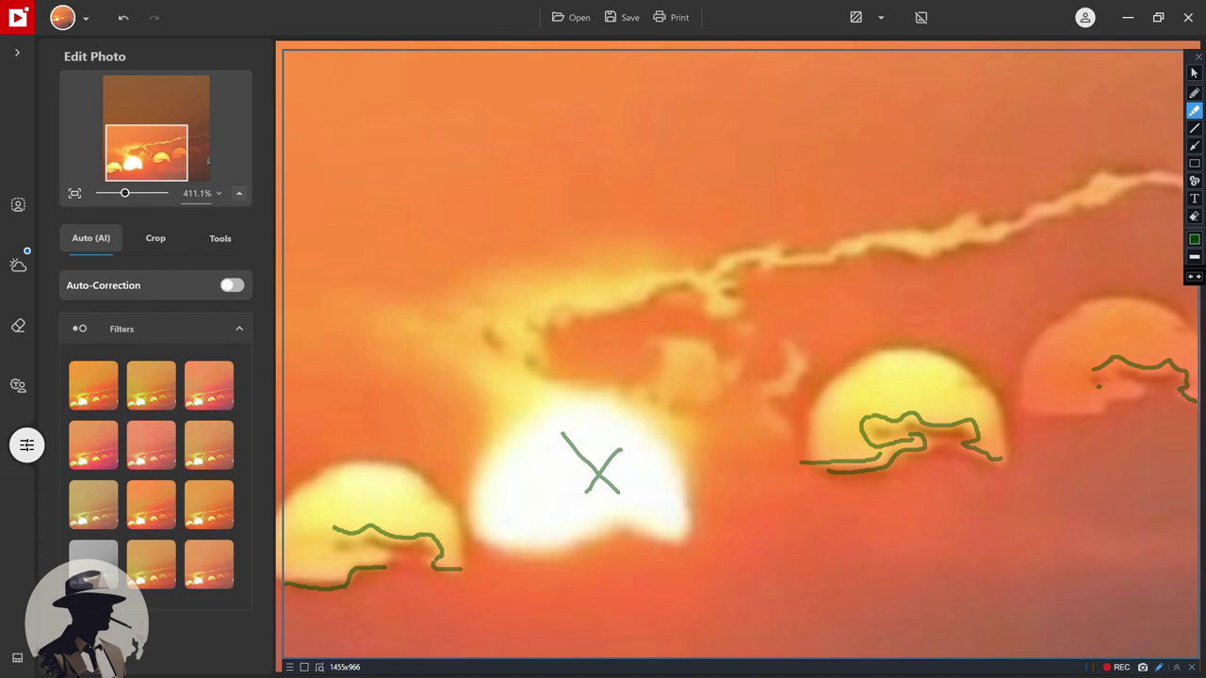
mouse_move(1110, 382)
mouse_down()
mouse_move(1134, 381)
mouse_move(1067, 409)
mouse_move(1026, 409)
mouse_up()
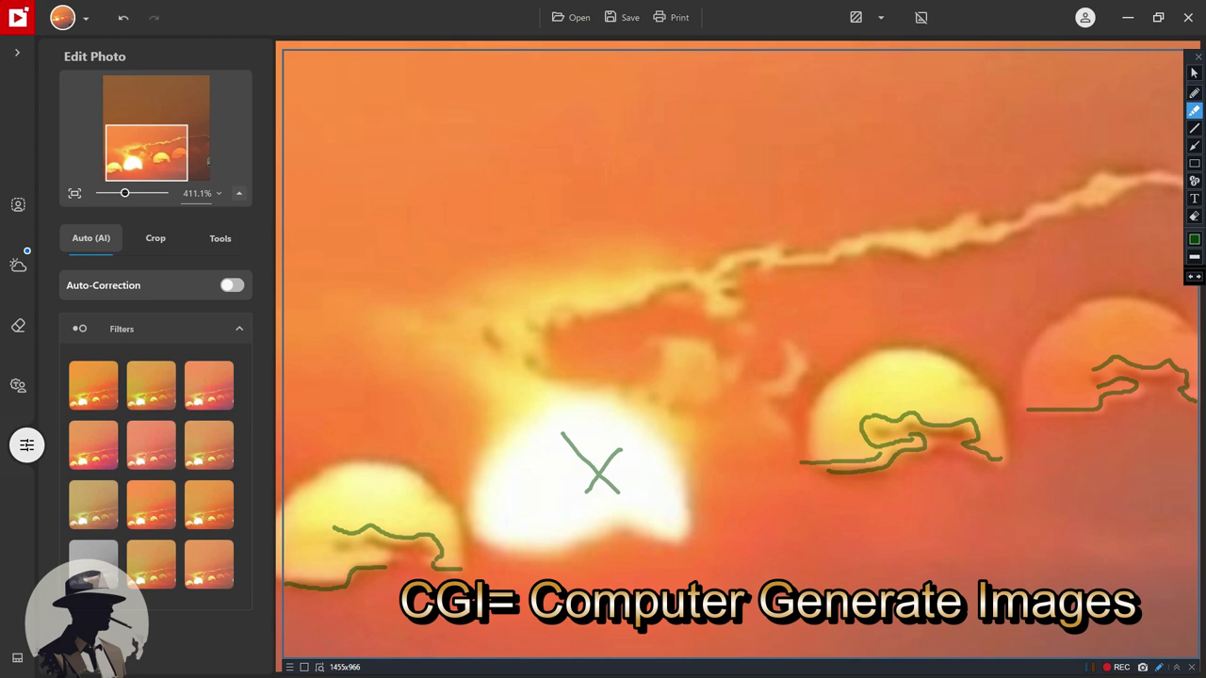
key(Escape)
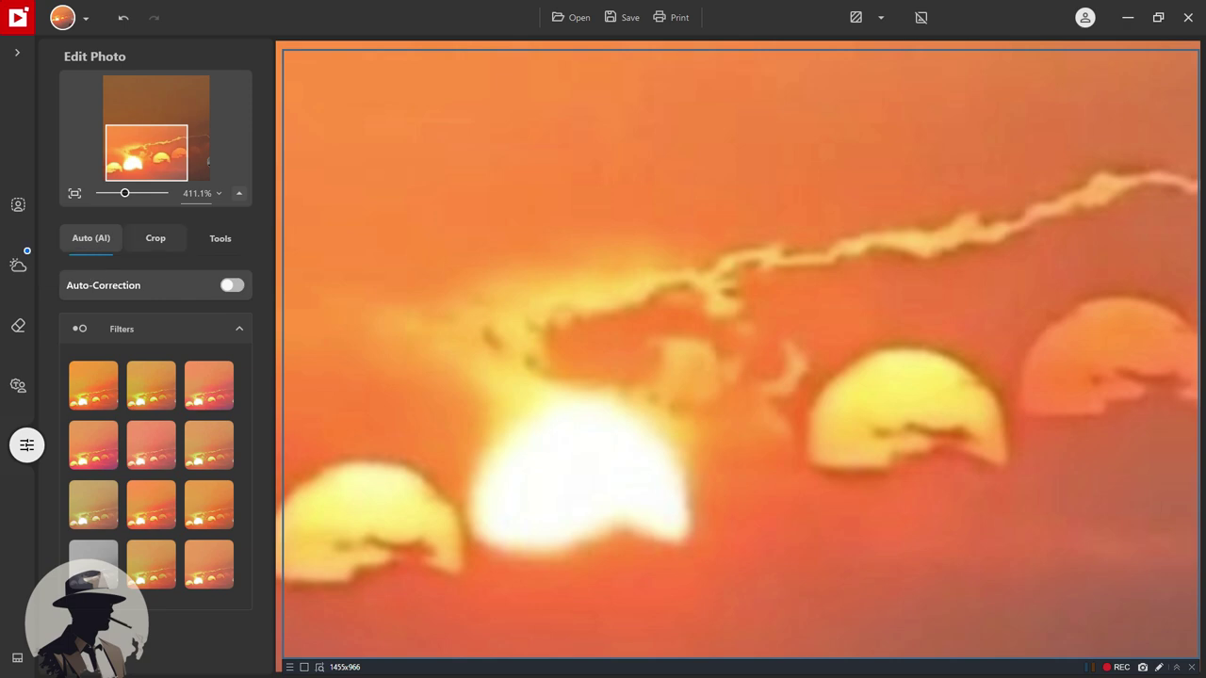
Activate the Erase Objects Clone tool from More Tools and set the brush size to 74 px.
click(18, 325)
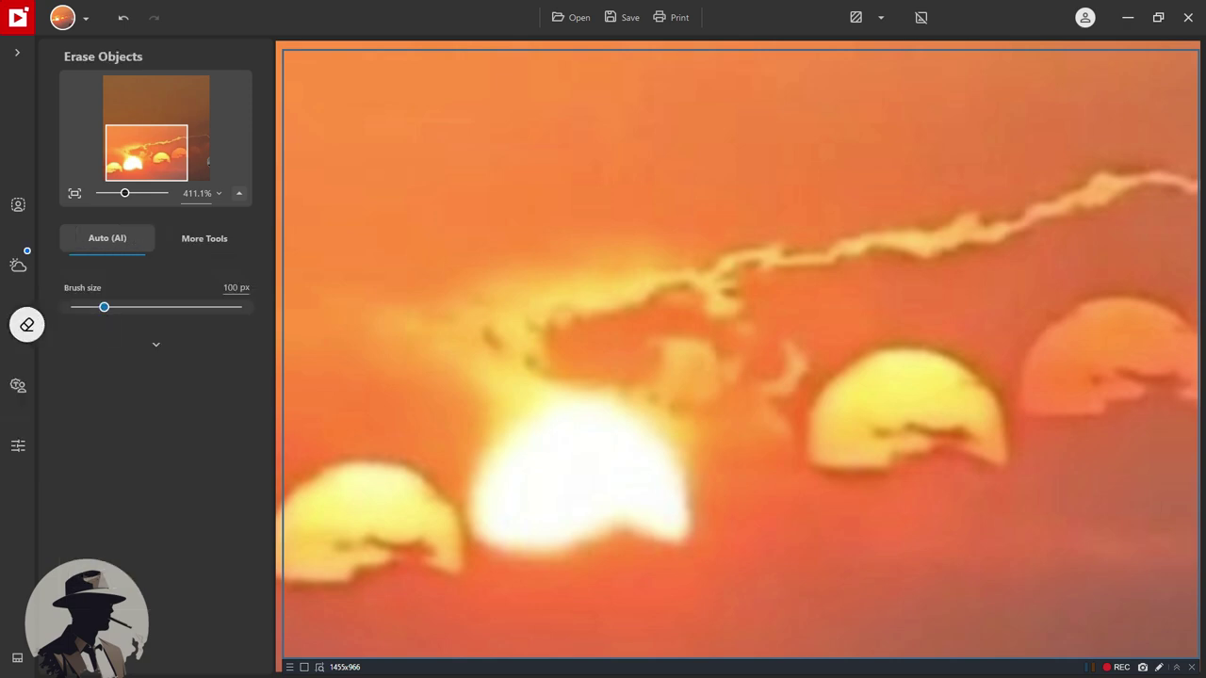
click(204, 238)
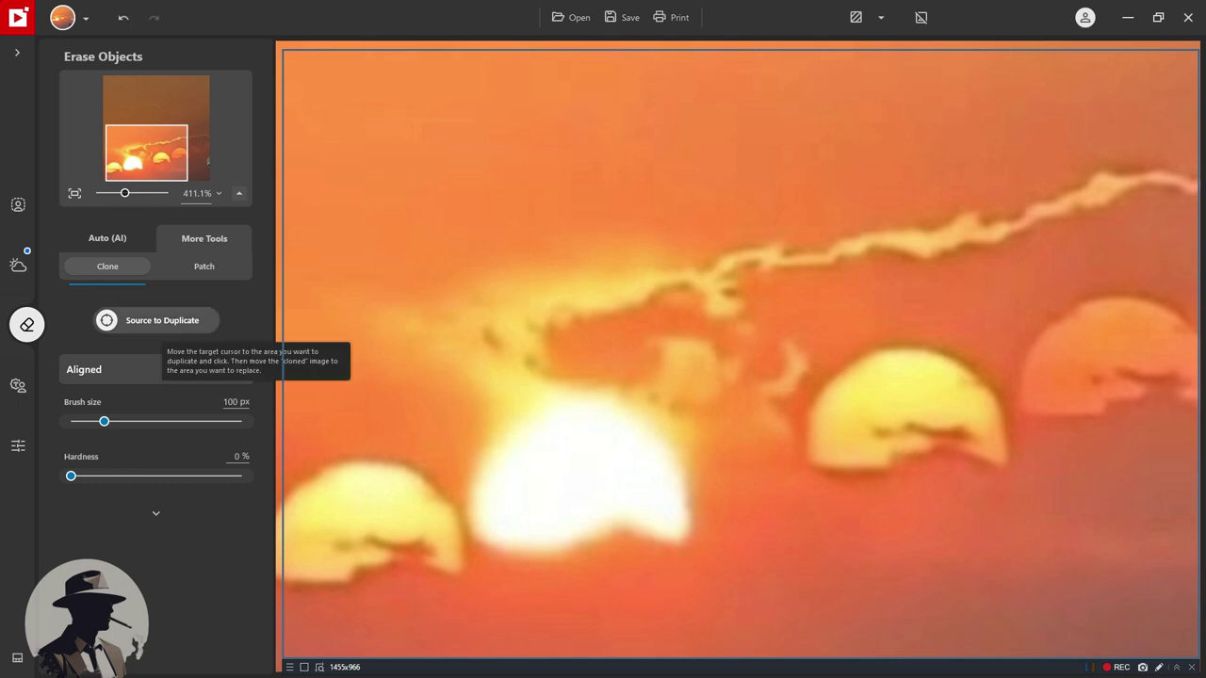
click(156, 320)
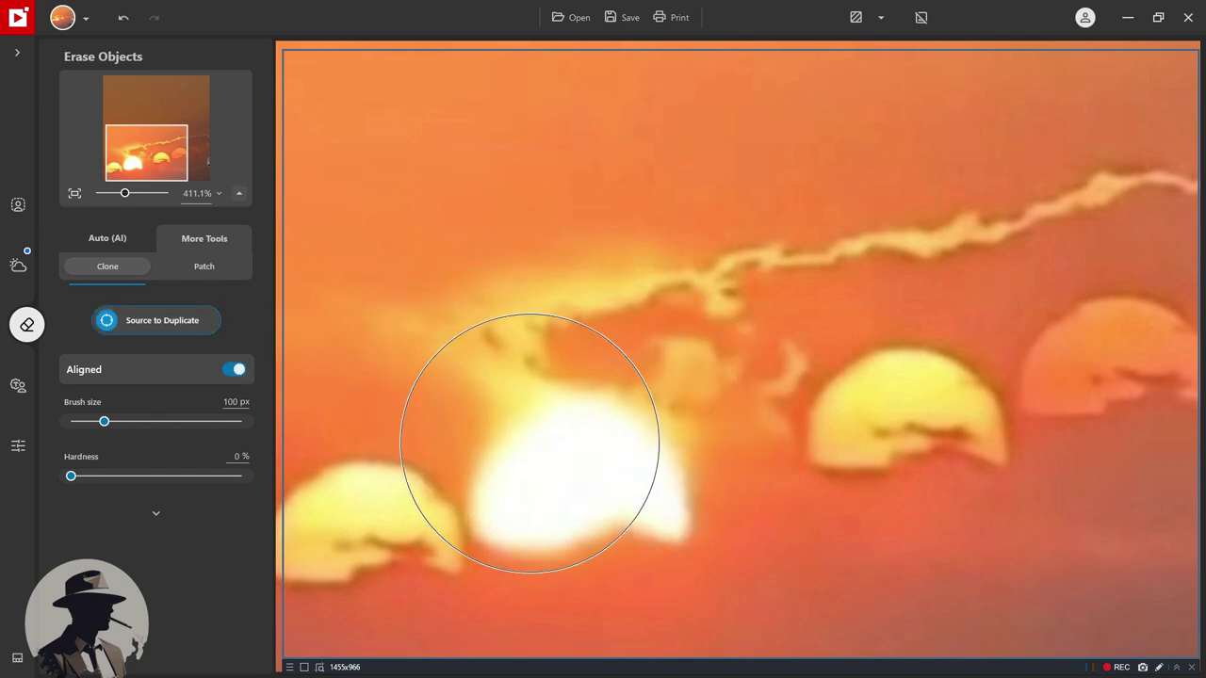
drag(104, 421, 99, 421)
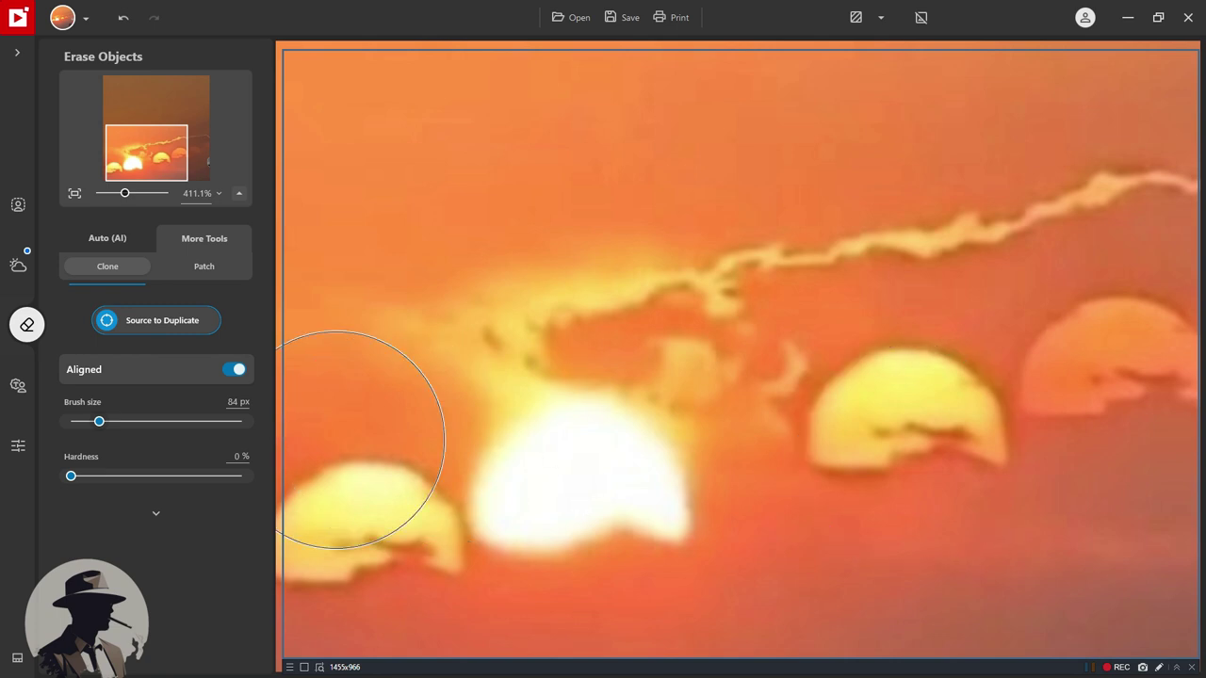
drag(99, 421, 104, 421)
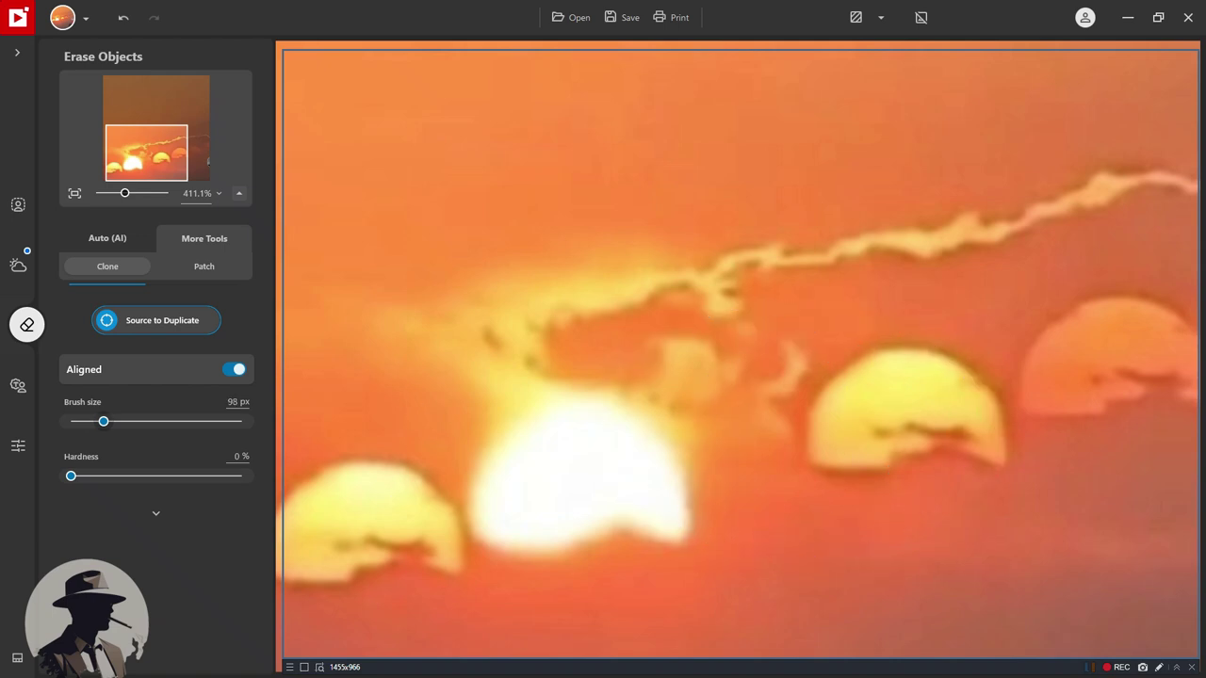
drag(103, 421, 92, 421)
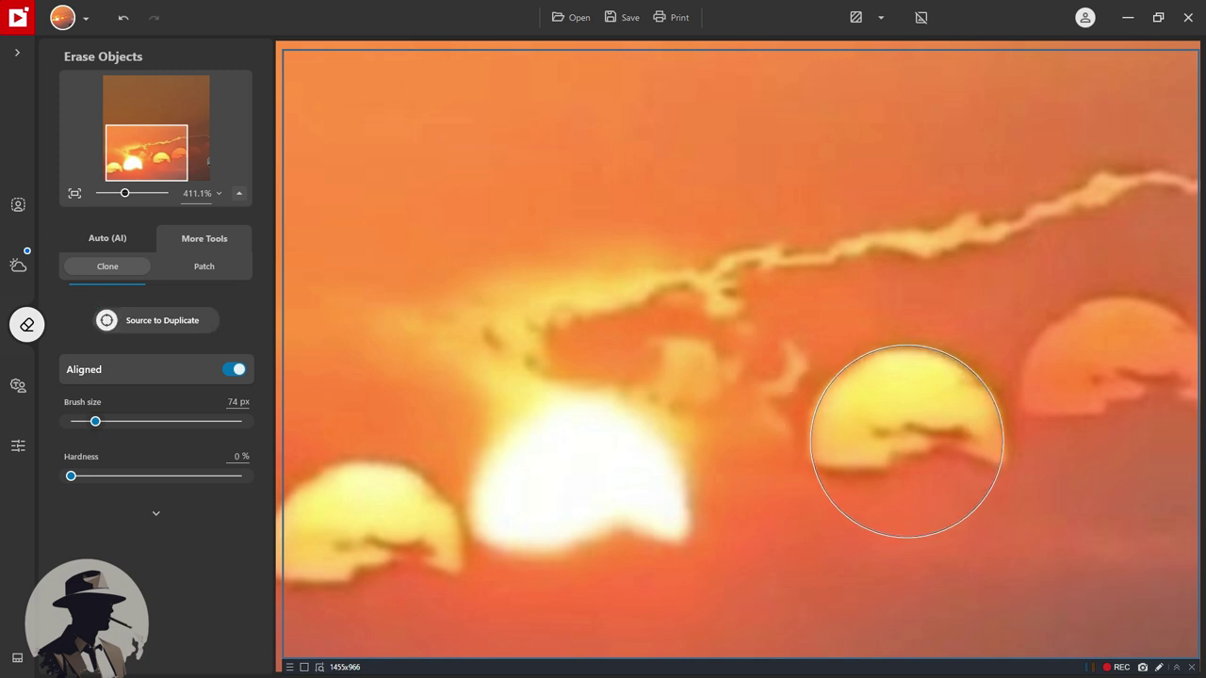
Sample the bright white sun, stamp copies into the upper sky, and raise hardness to 58%.
click(907, 441)
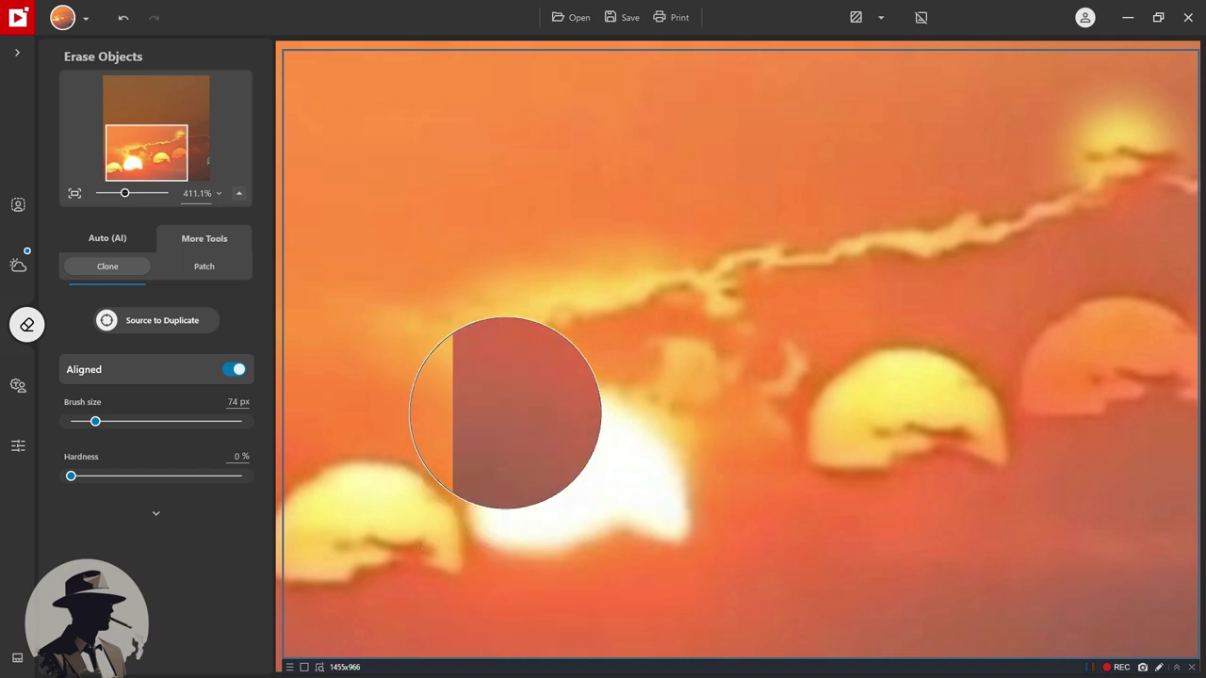
click(156, 320)
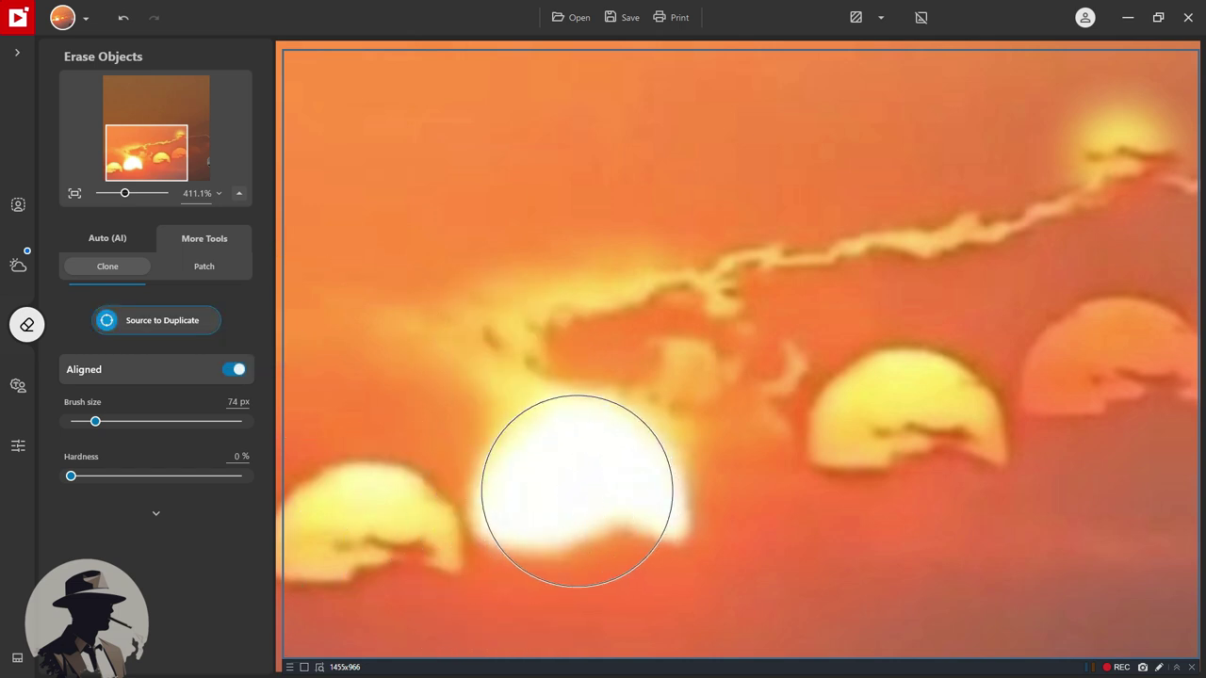
click(576, 490)
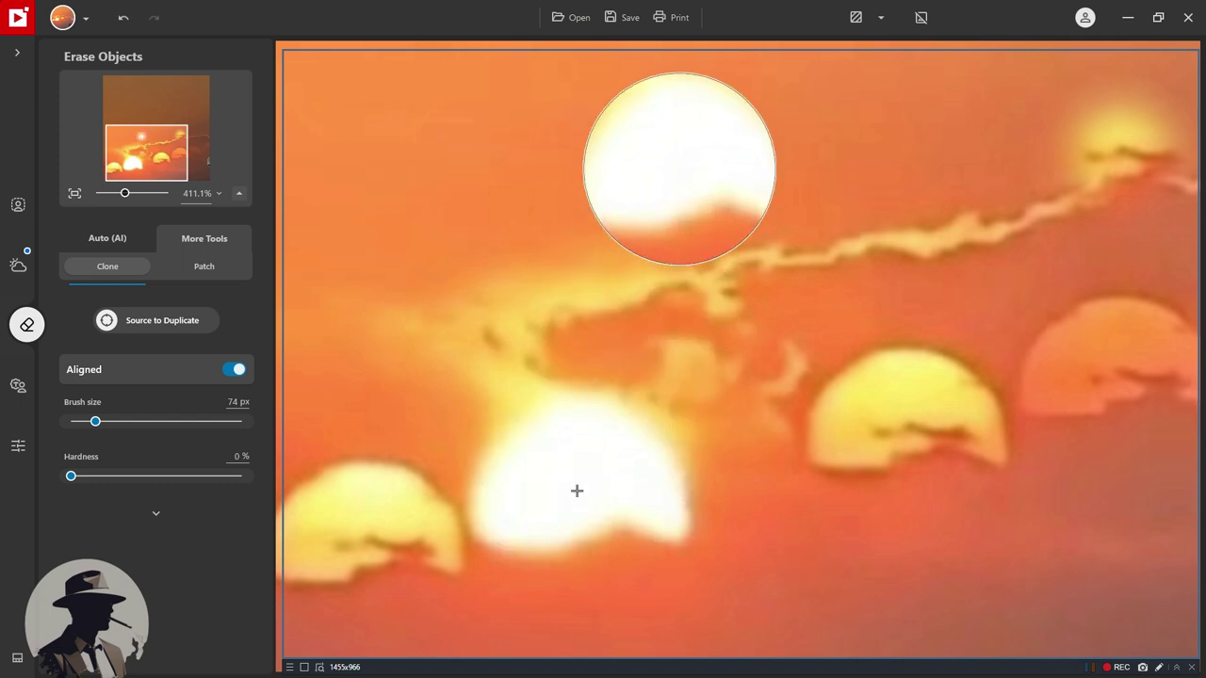
click(675, 189)
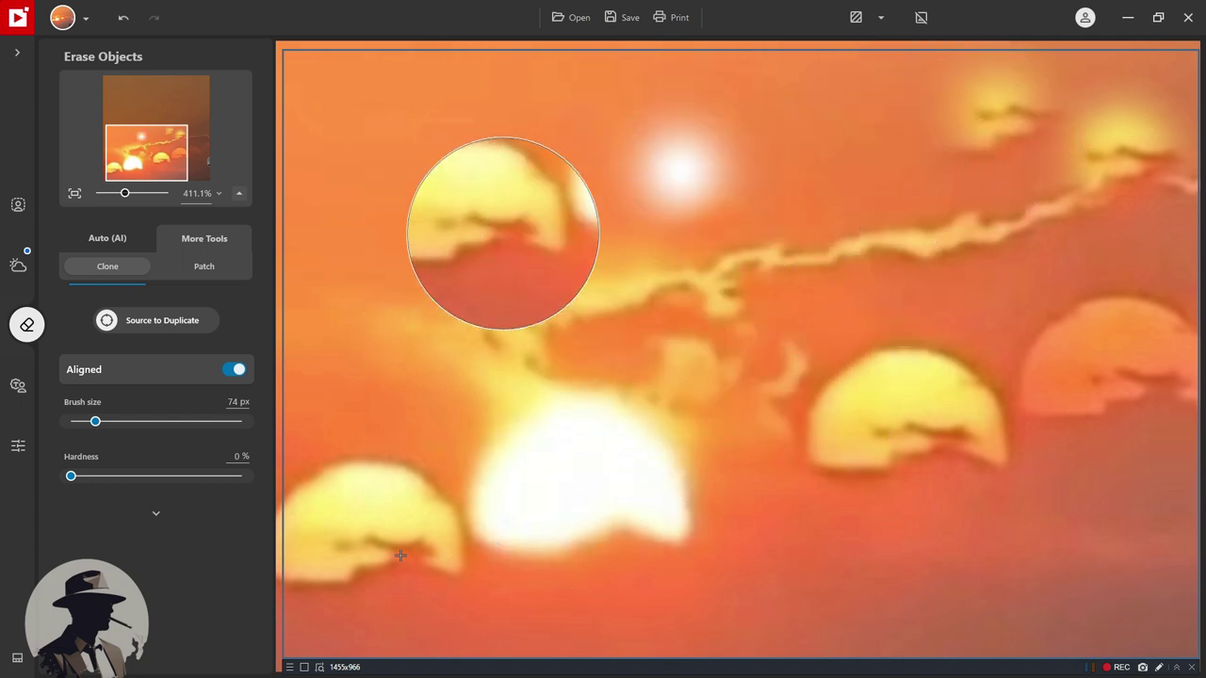
click(471, 226)
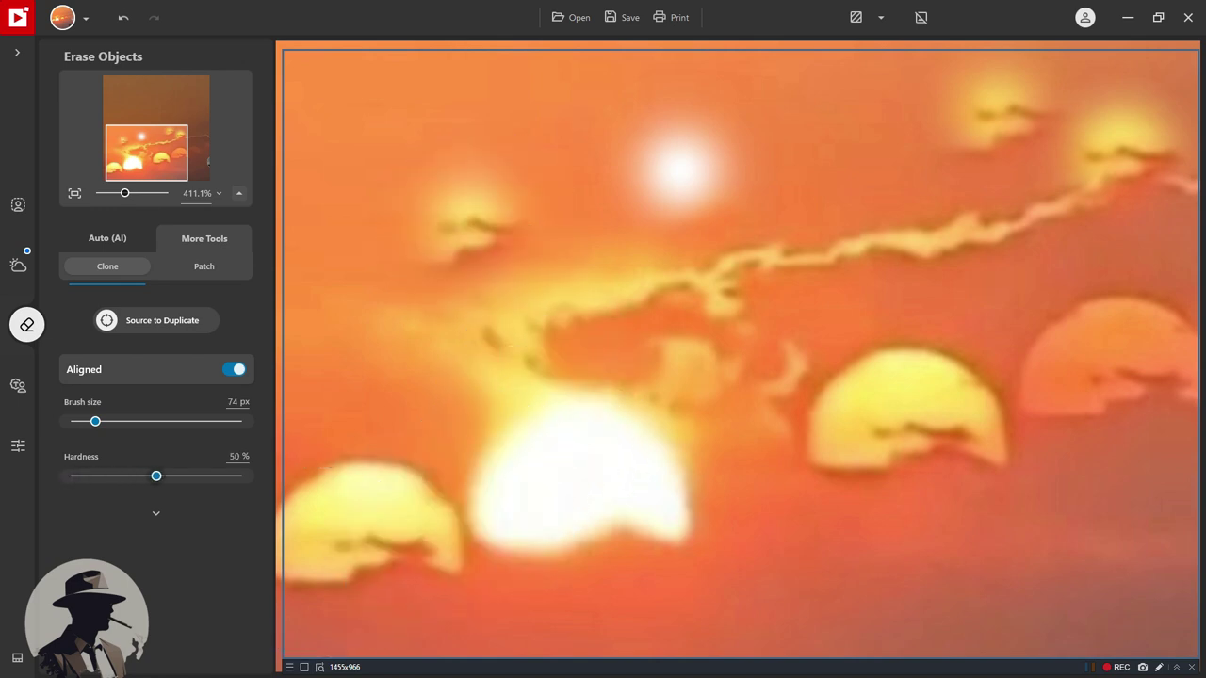
drag(142, 476, 170, 476)
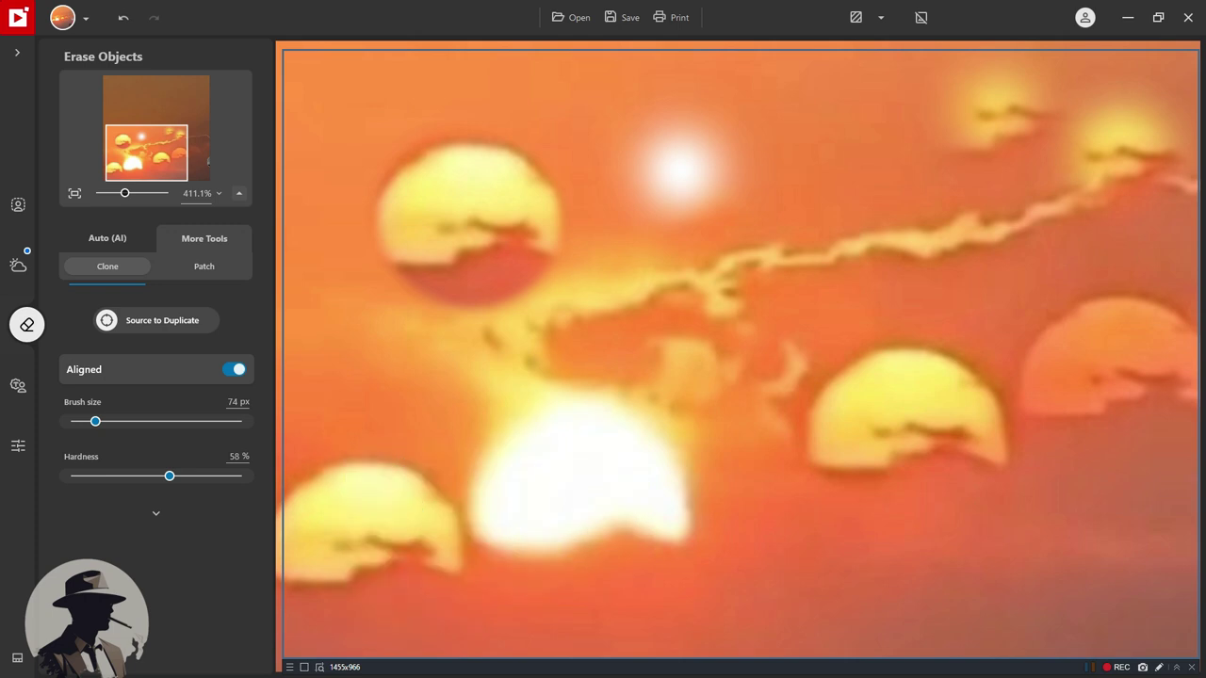
Sample the right yellow sun half as the new clone source.
click(146, 320)
click(916, 436)
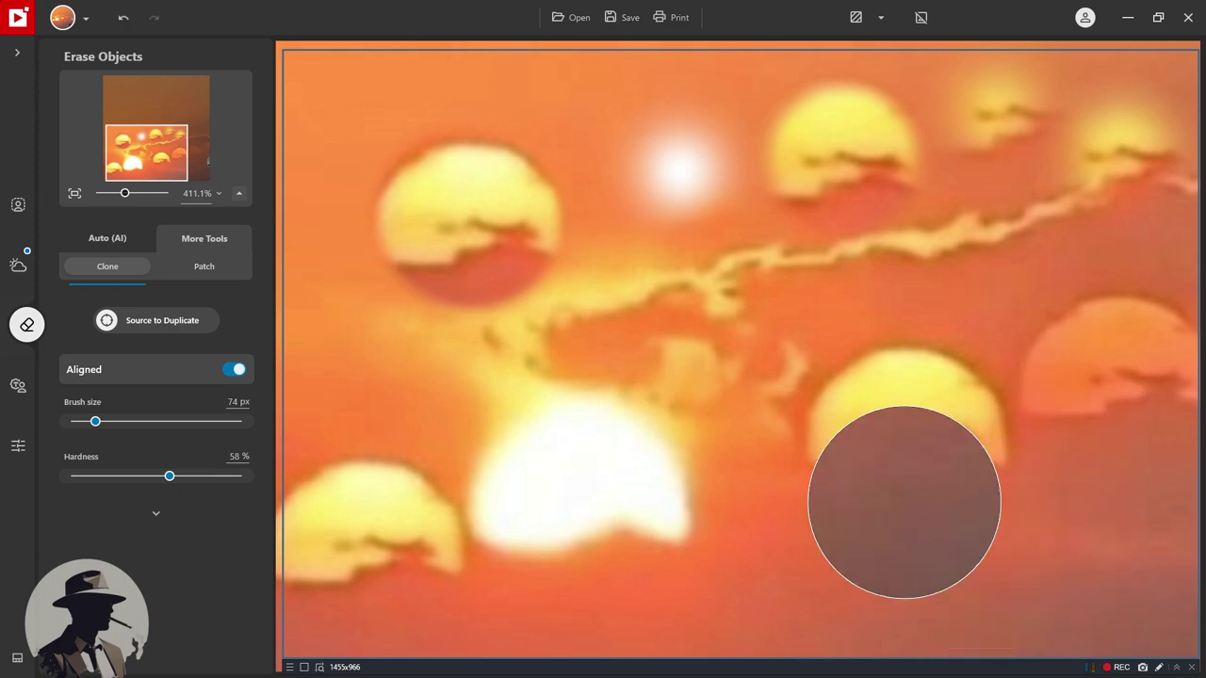
scroll(977, 524, down, 5)
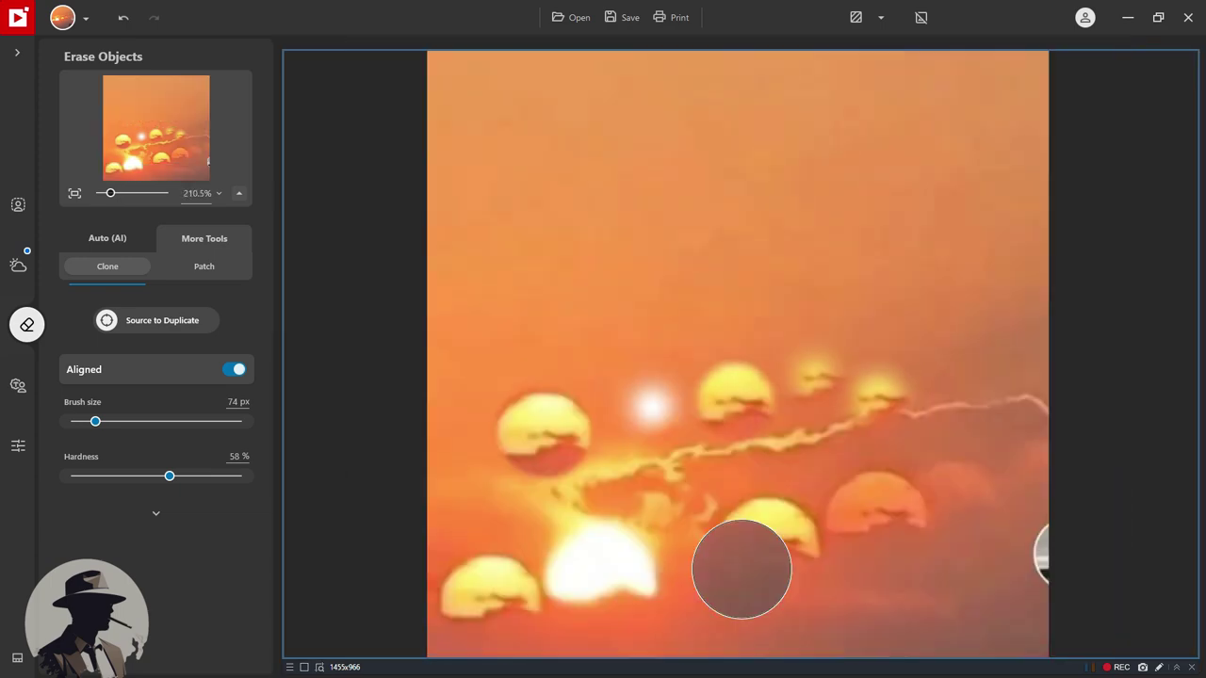
scroll(742, 569, down, 1)
scroll(741, 527, up, 1)
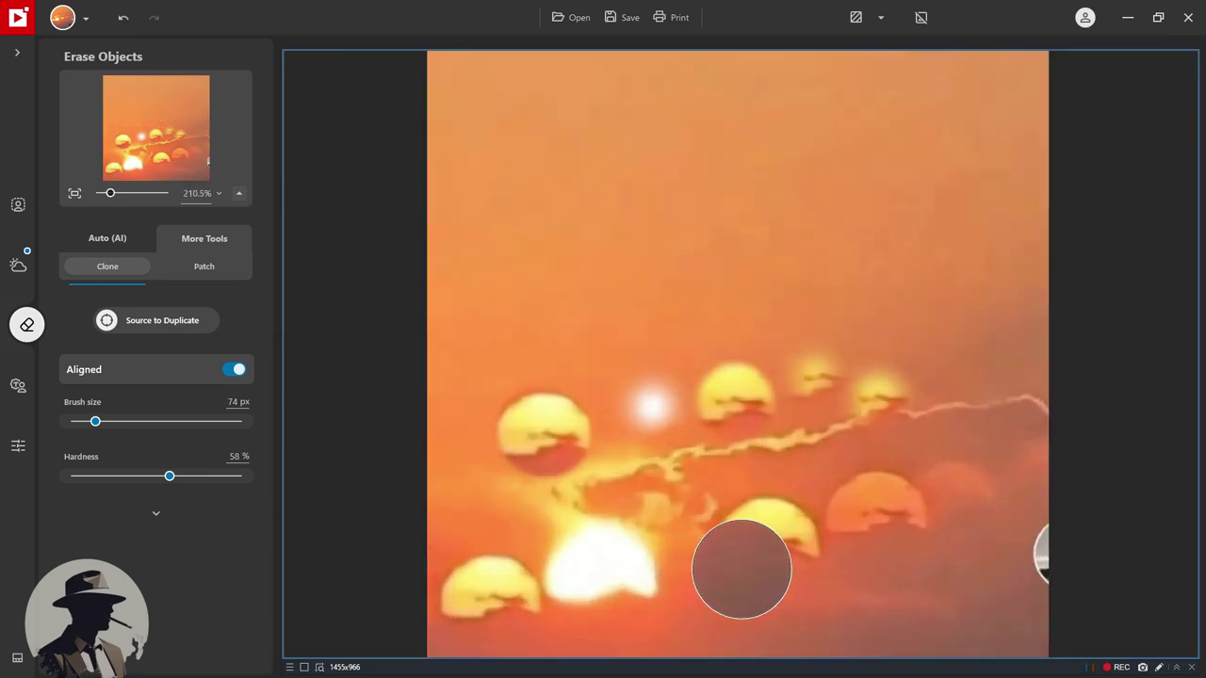